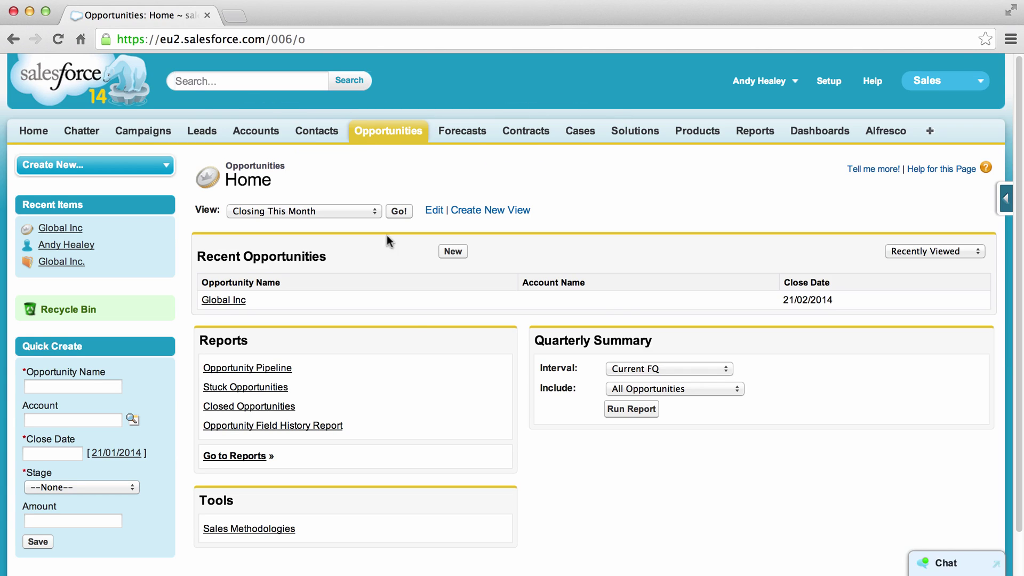
pyautogui.click(238, 303)
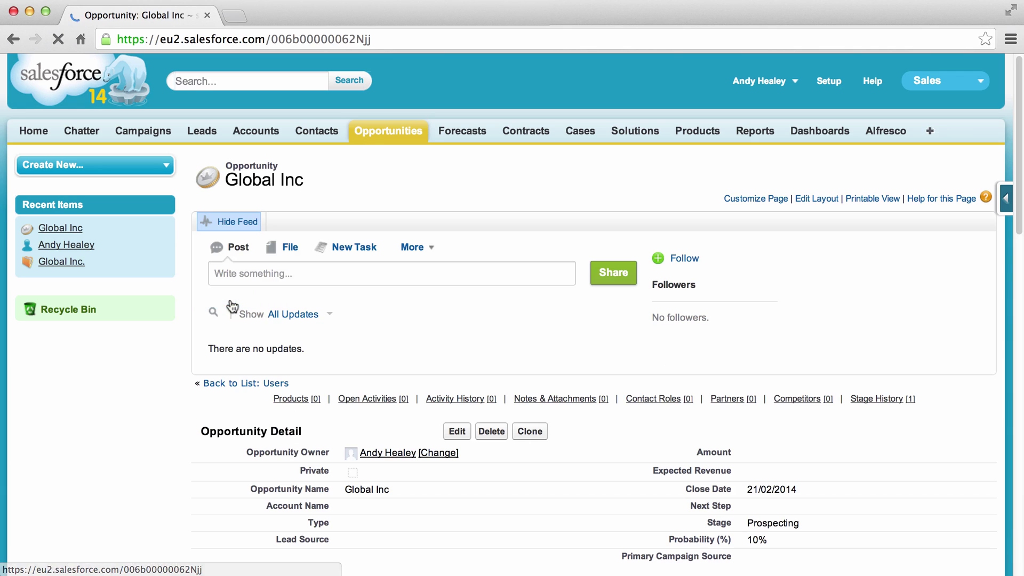
pyautogui.scroll(-1, 454, 351)
pyautogui.scroll(-5, 457, 351)
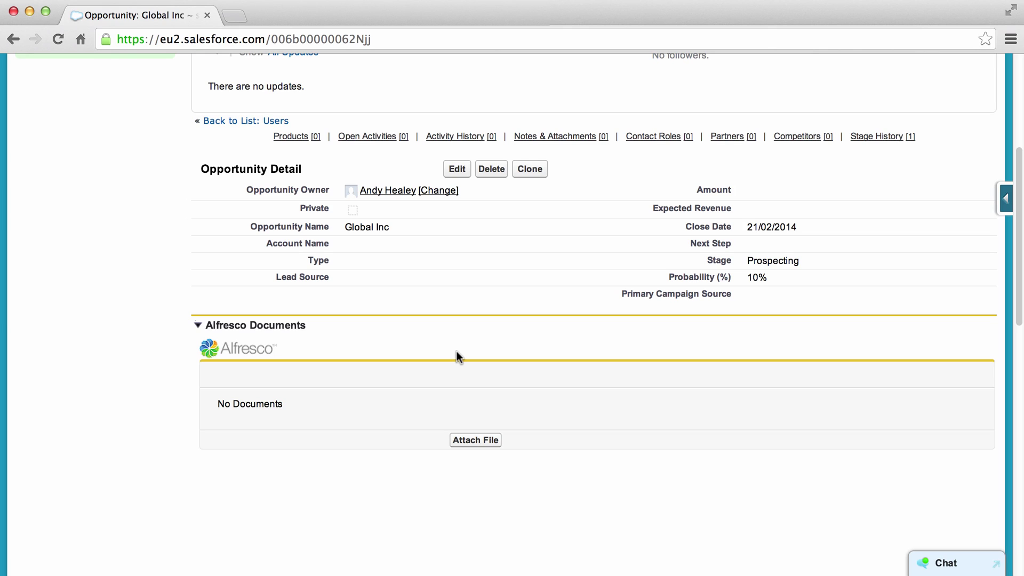
# Step: Upload Global Inc.docx to a new document and set its document type to Reference
pyautogui.click(468, 443)
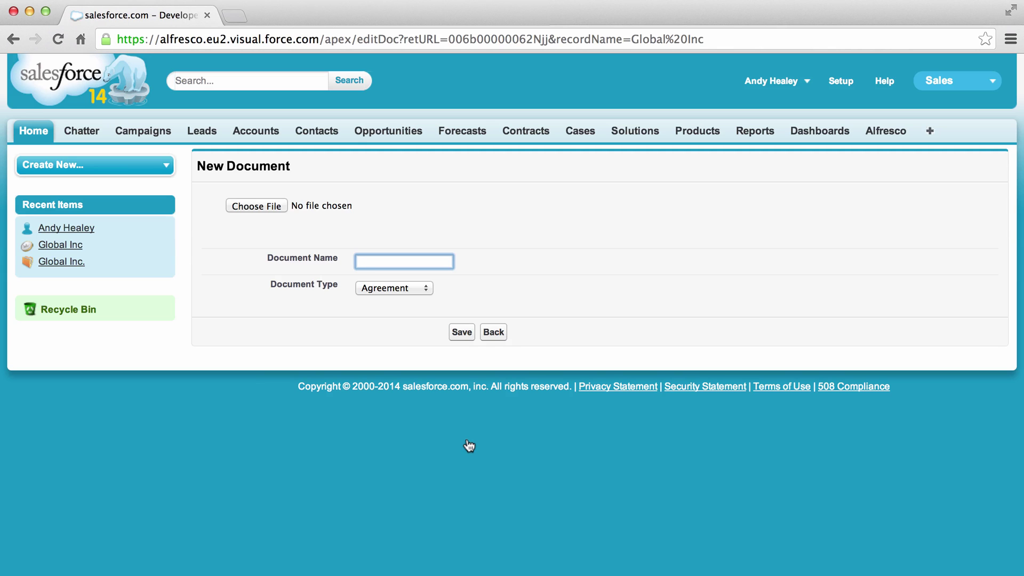
pyautogui.click(271, 204)
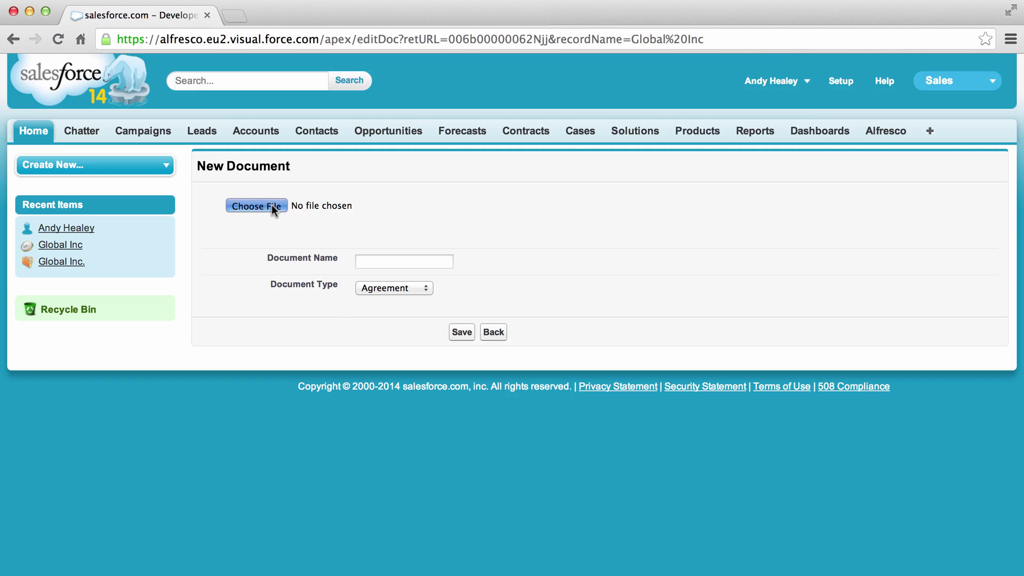
pyautogui.click(448, 116)
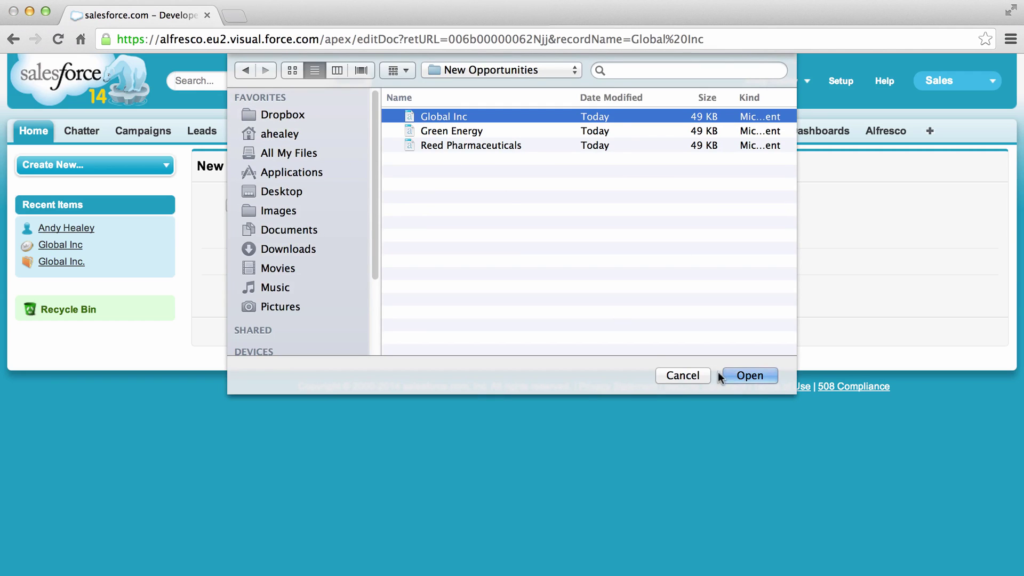
pyautogui.click(751, 376)
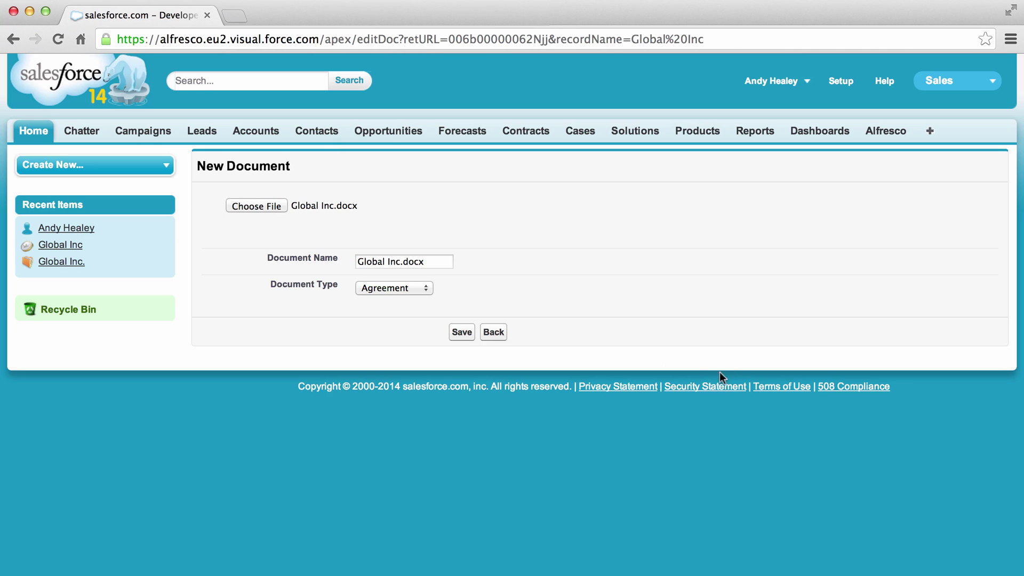
pyautogui.click(430, 289)
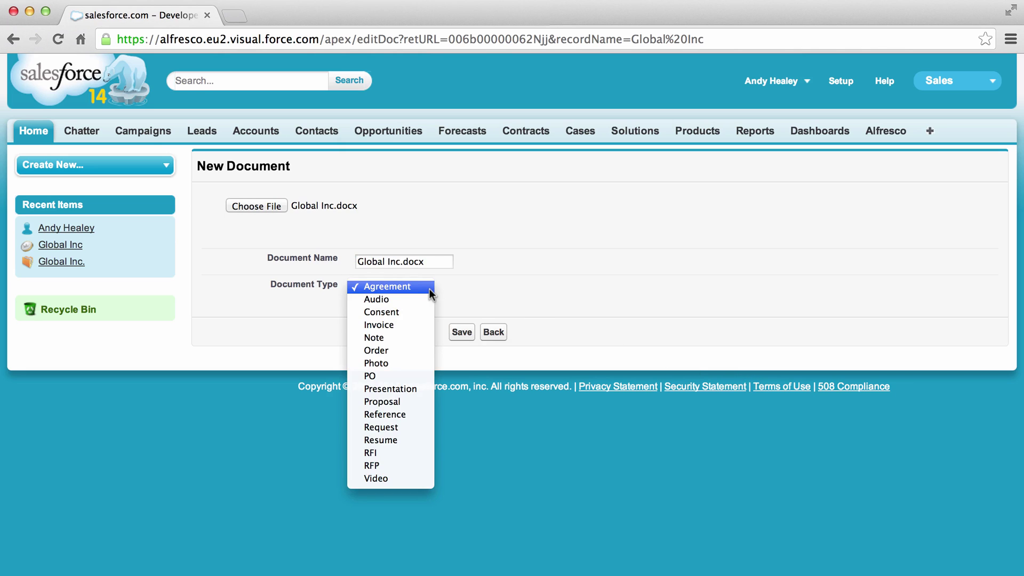
pyautogui.click(400, 414)
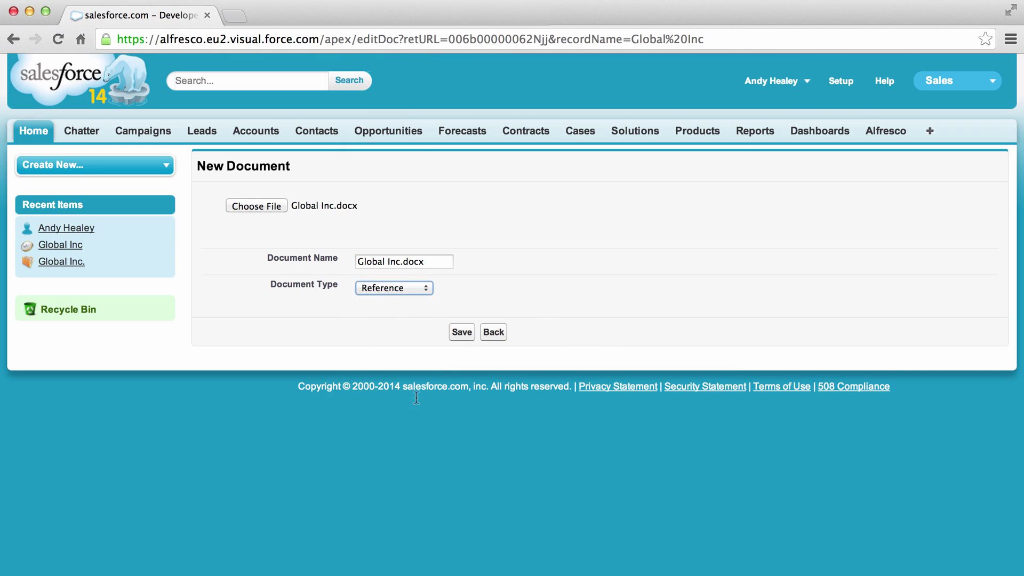
# Step: Save the Global Inc.docx Reference document to the Global Inc opportunity
pyautogui.click(461, 332)
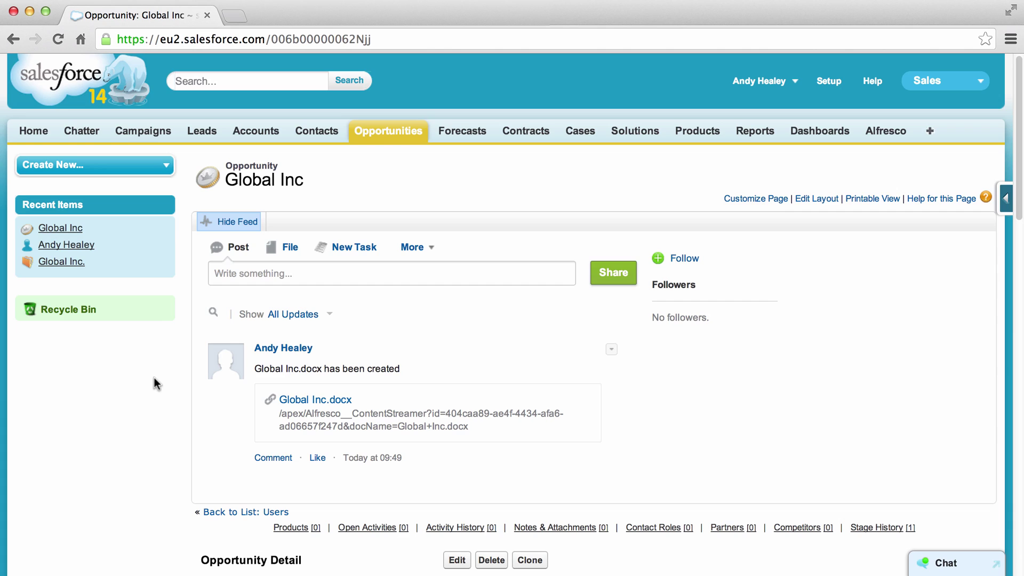
pyautogui.scroll(-1, 154, 379)
pyautogui.scroll(-5, 154, 378)
pyautogui.scroll(-3, 154, 378)
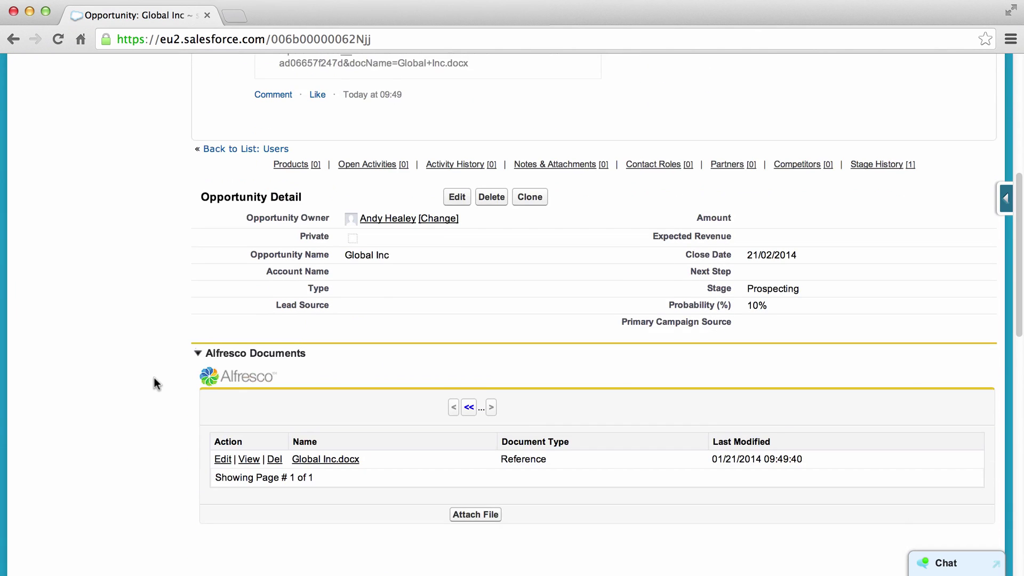
pyautogui.scroll(-1, 154, 384)
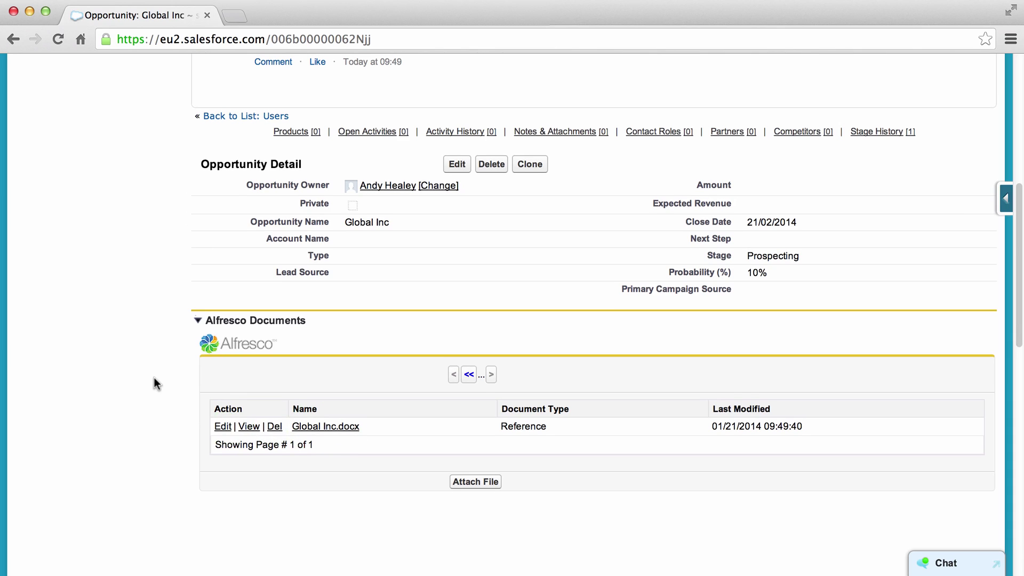
pyautogui.scroll(3, 154, 378)
pyautogui.scroll(2, 155, 378)
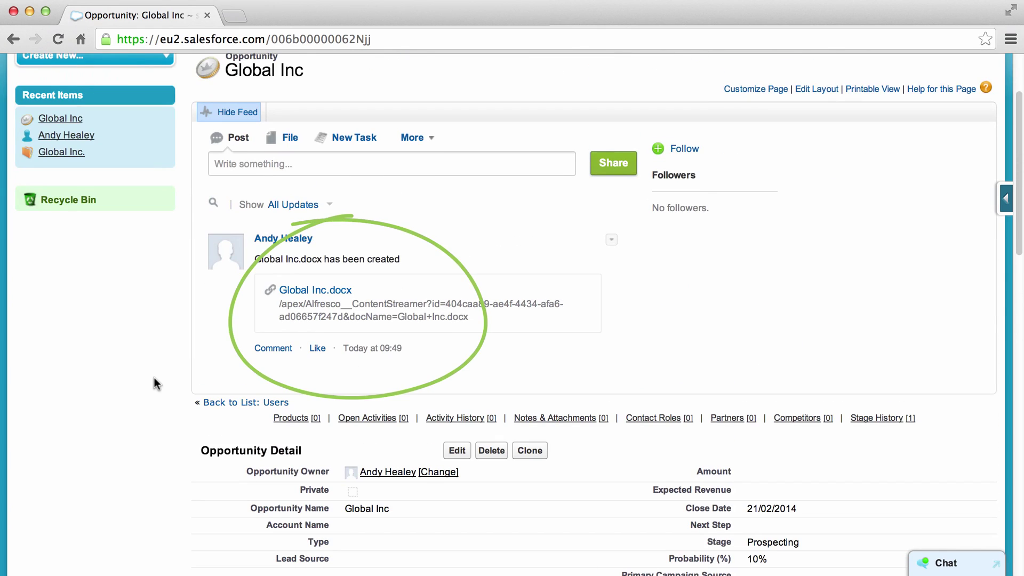